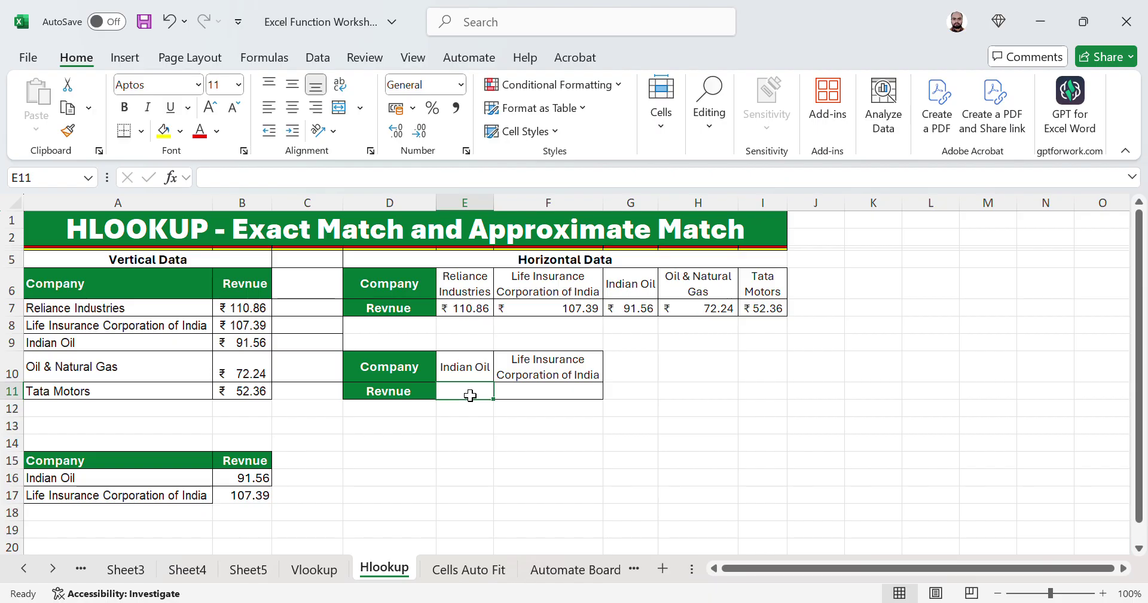
Enter =HLOOKUP(E10,E6:I7,2,FALSE) in E11 to look up Indian Oil's revenue in the horizontal table
type("=HL")
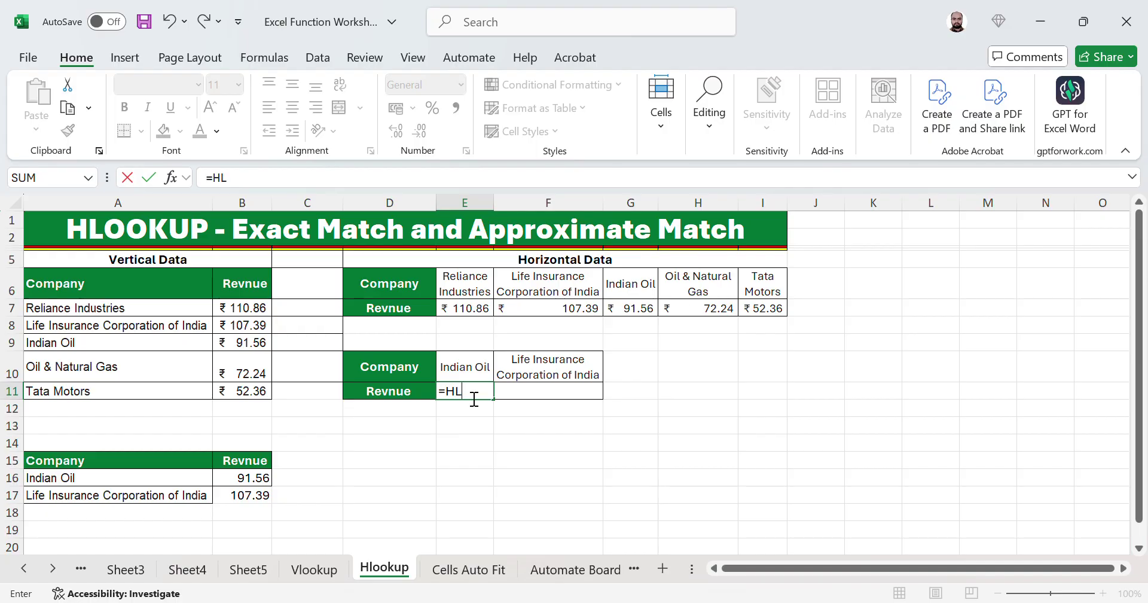
type("OOKUP(")
key("Up")
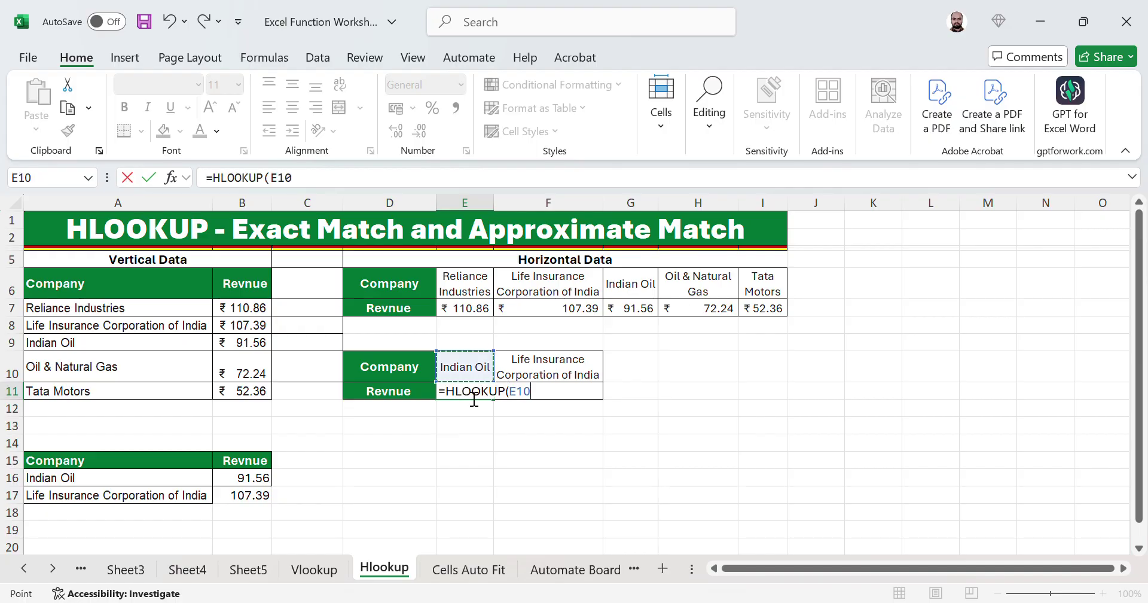
type(",")
key("Up")
key("Up")
key("Up")
key("Up")
key("Up")
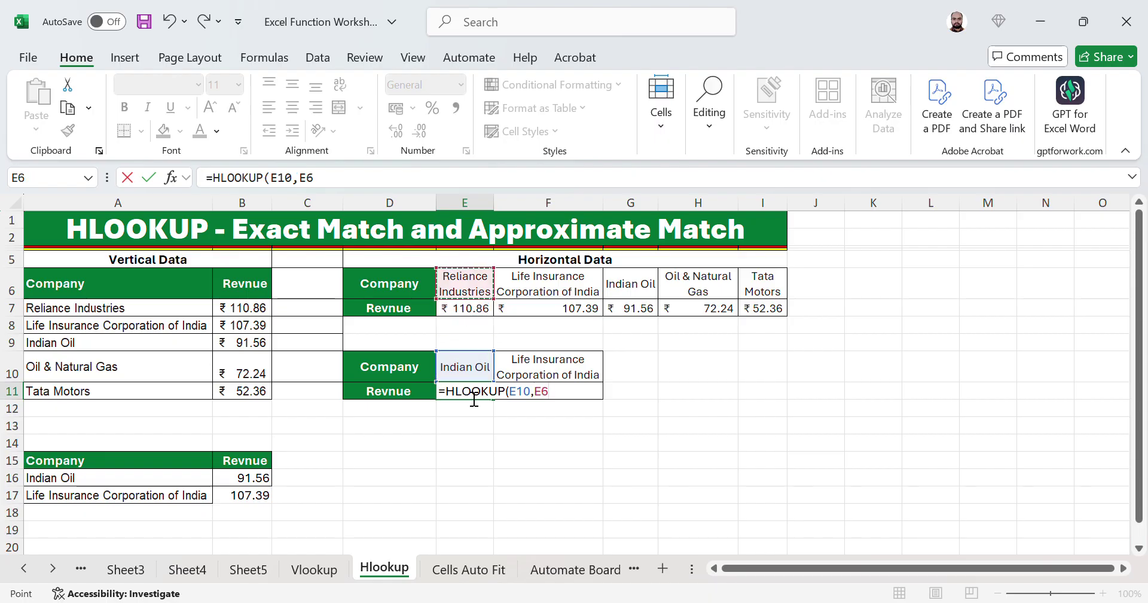
key("shift+Right")
key("shift+Right")
key("shift+Right")
key("shift+Right")
key("shift+Down")
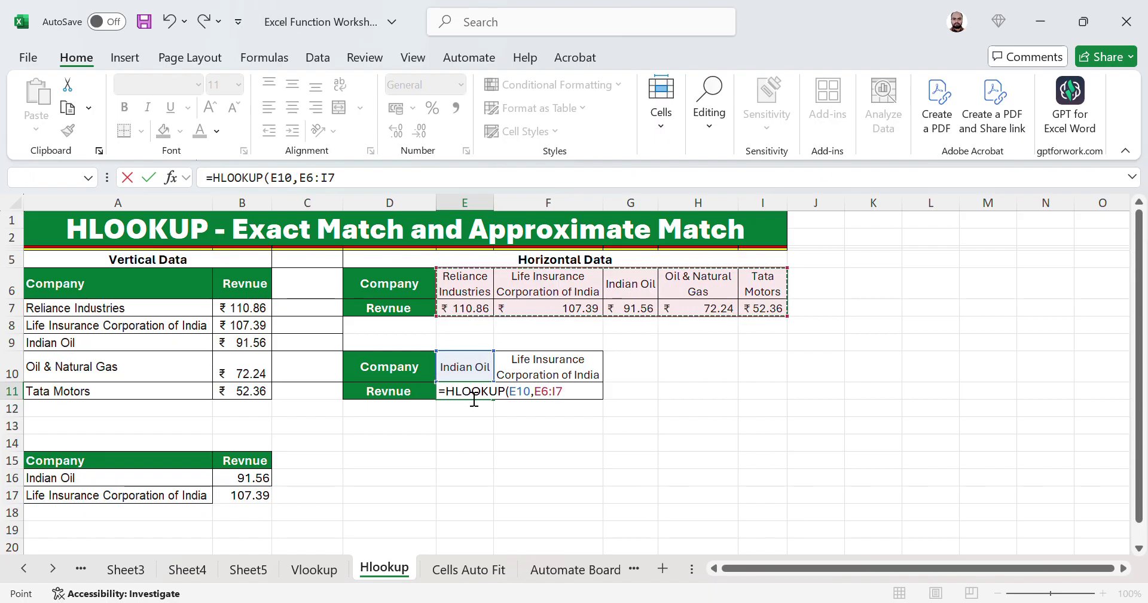
type(",")
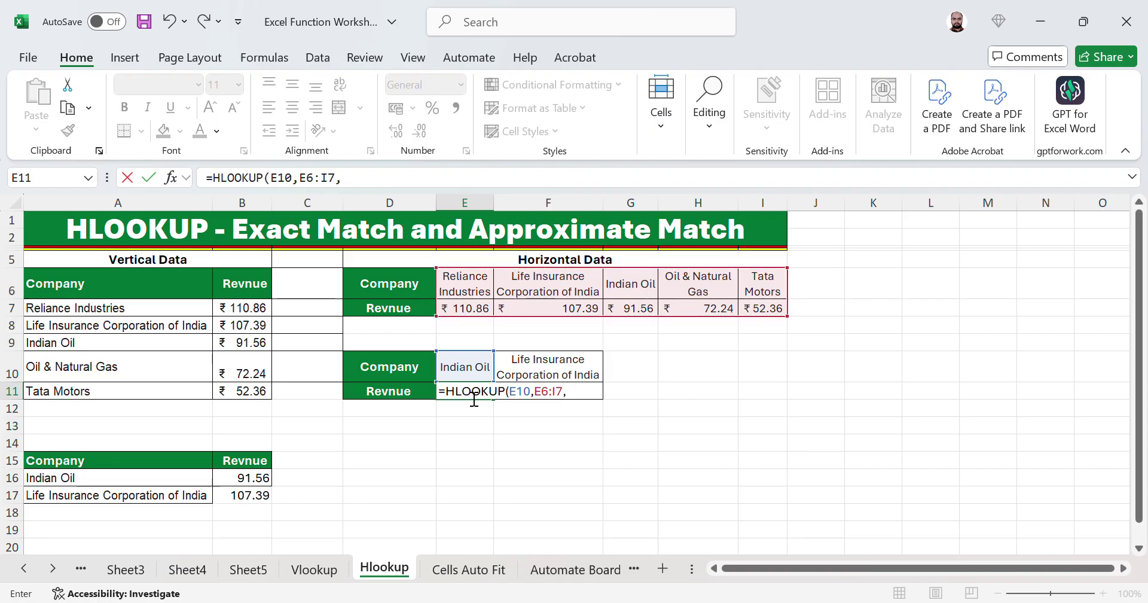
type("2")
type(",FALSE")
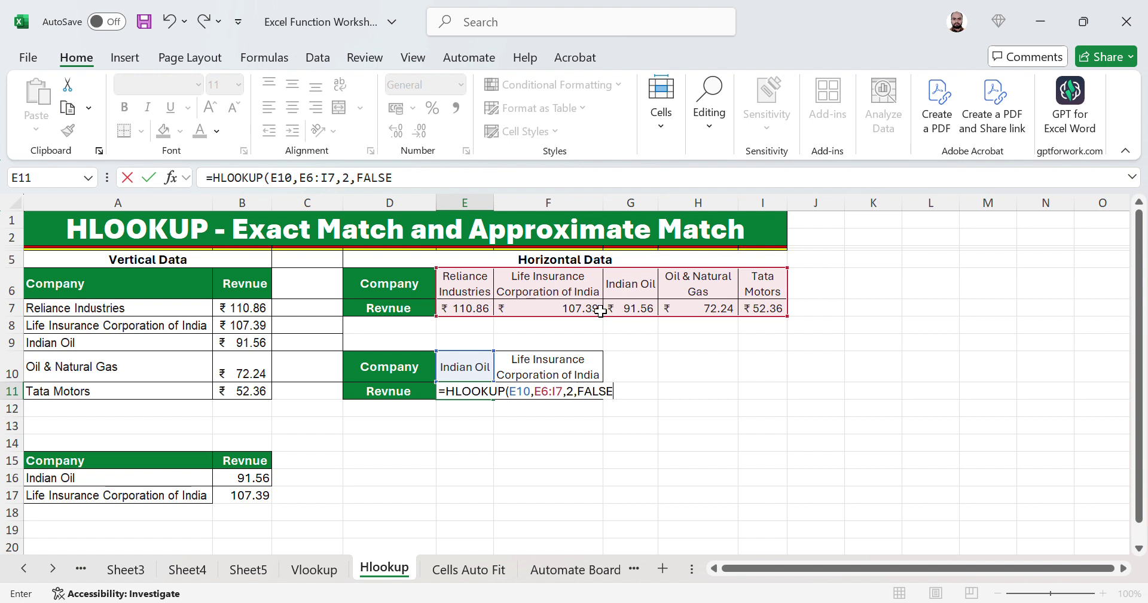
type(")")
key("Return")
Apply the rupee Accounting number format to the Indian Oil revenue result in E11
key("Up")
key("Up")
key("Up")
key("Up")
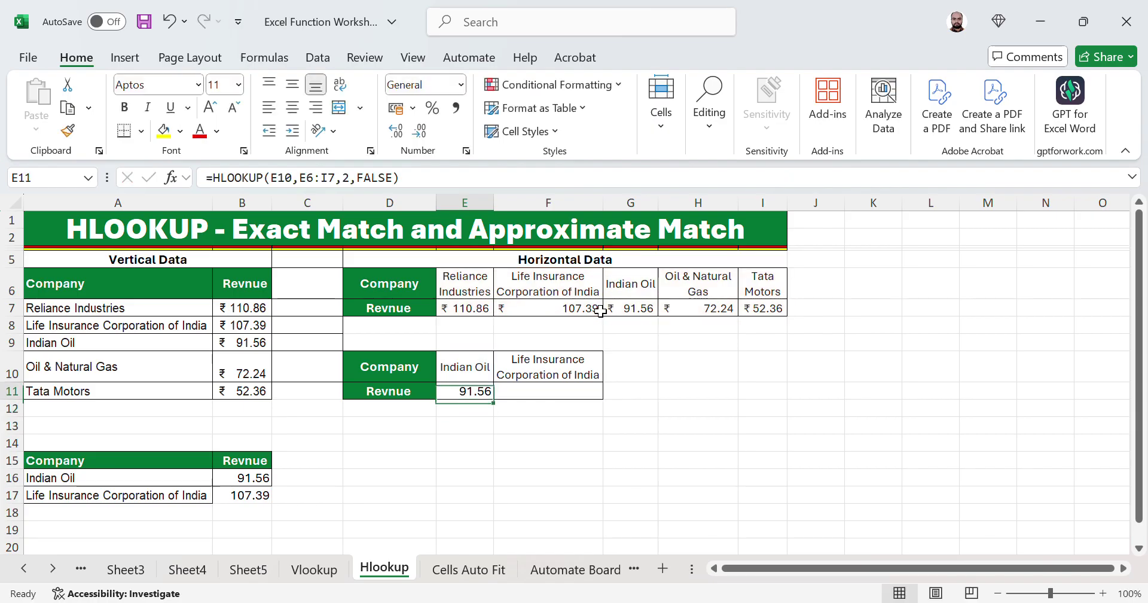
key("Right")
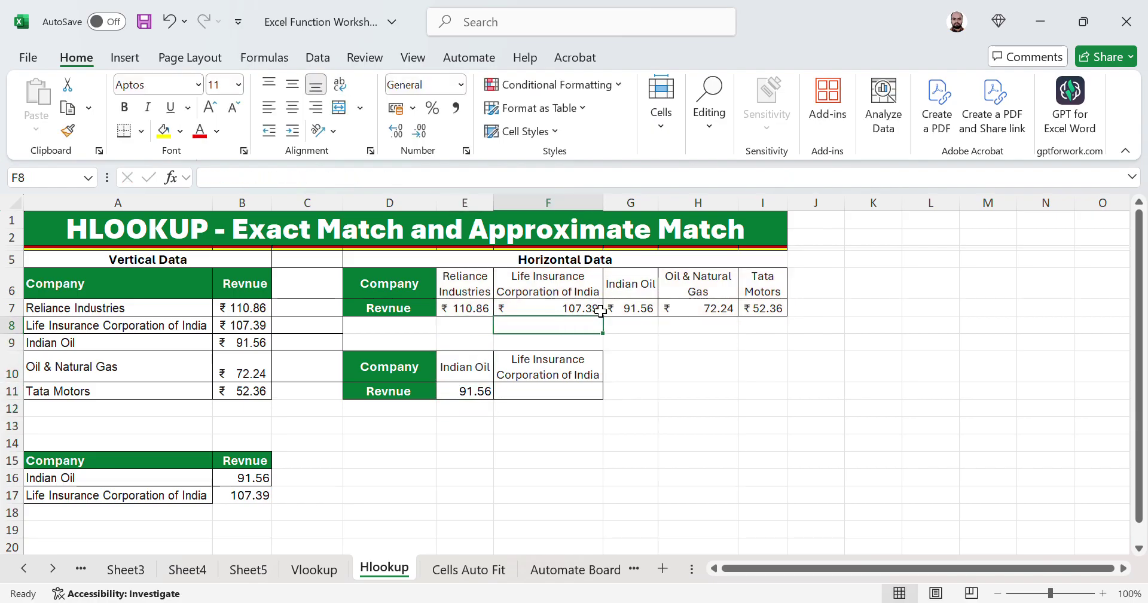
key("Up")
key("Right")
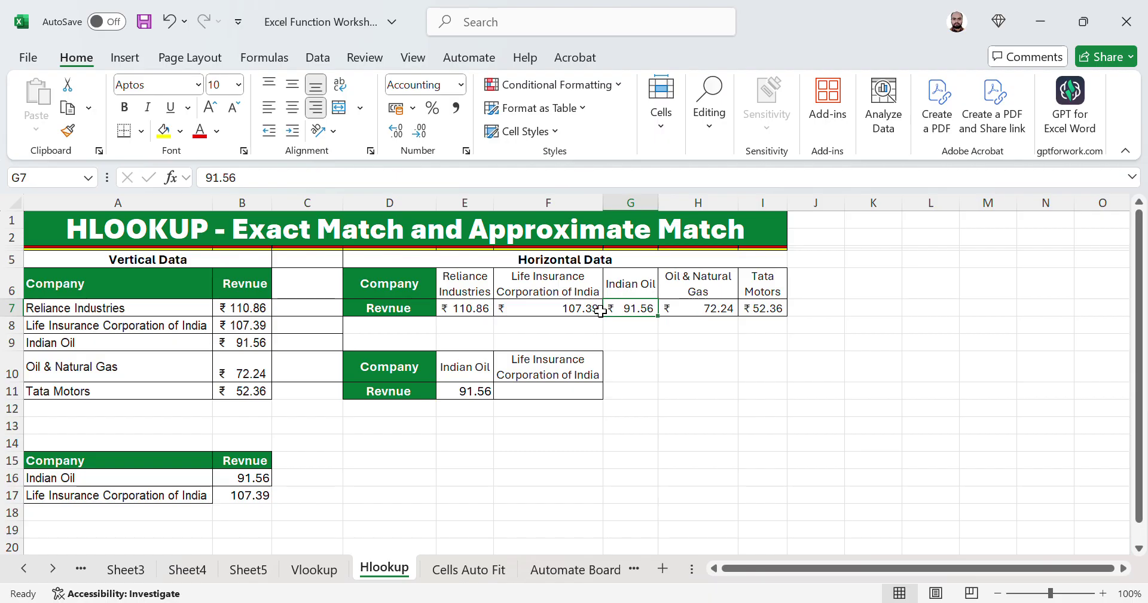
left_click(488, 393)
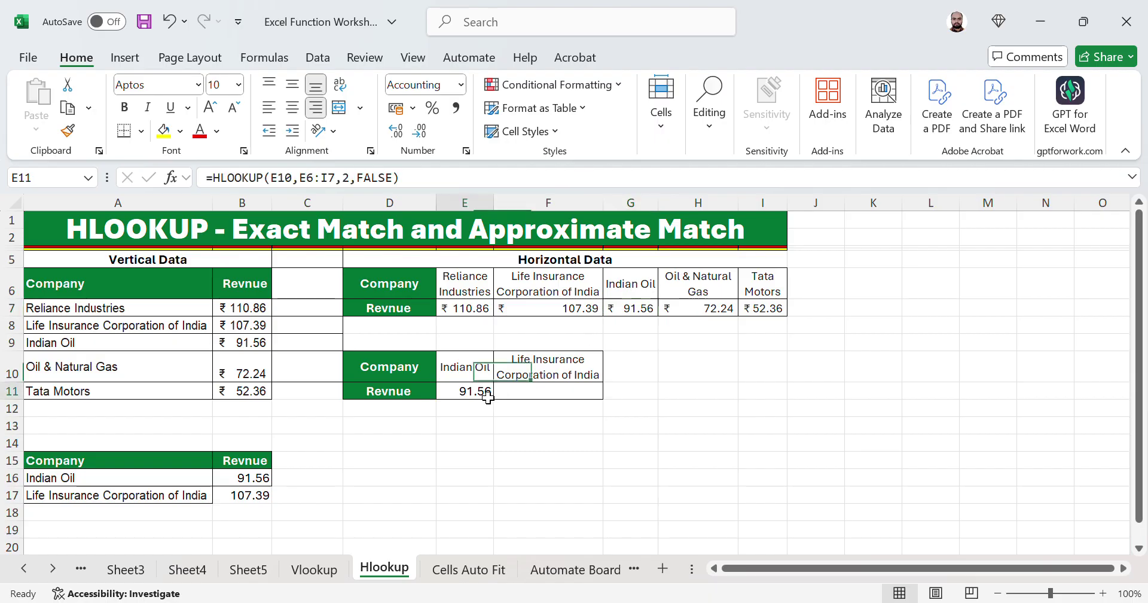
left_click(397, 107)
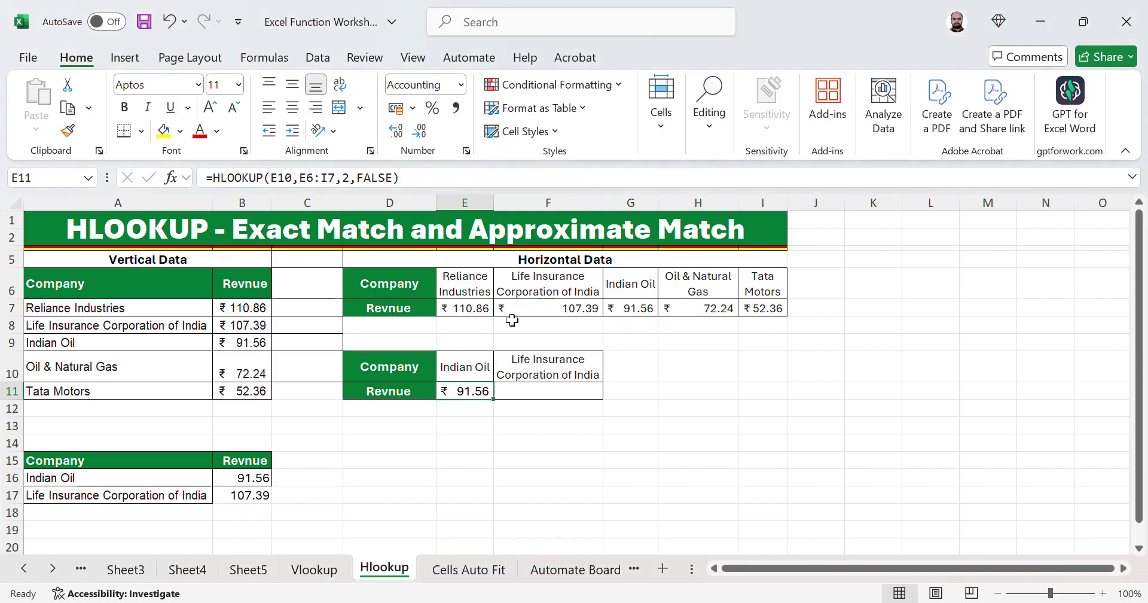
Enter =HLOOKUP(F10,E6:I7,2,FALSE) in F11 to look up Life Insurance Corporation of India's revenue in the horizontal table
left_click(544, 391)
type("=")
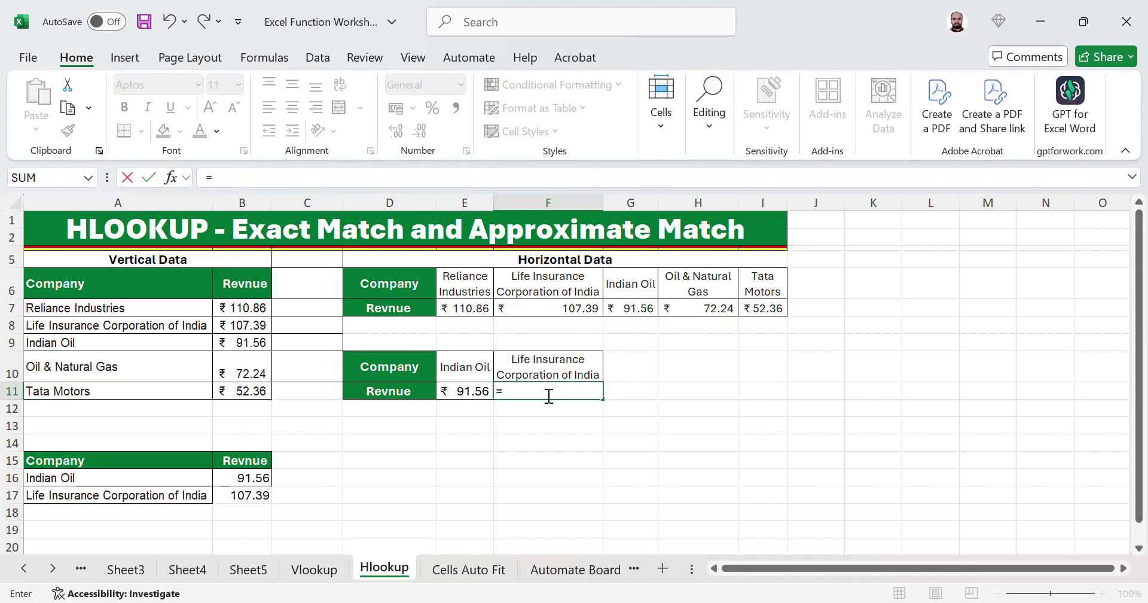
type("HLOOKUP(")
key("Left")
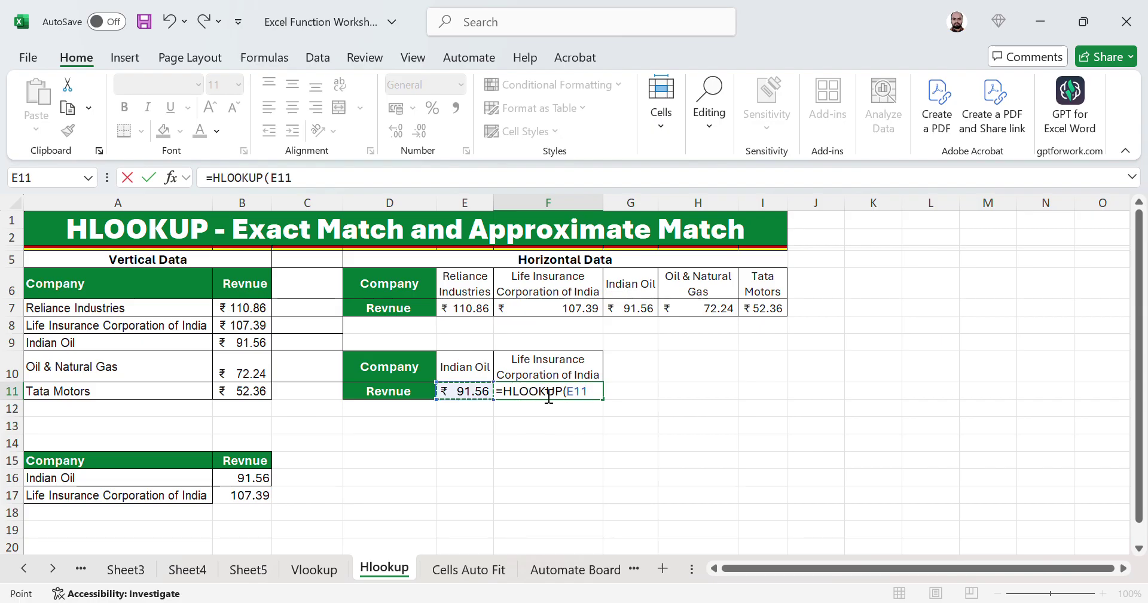
key("Up")
key("Right")
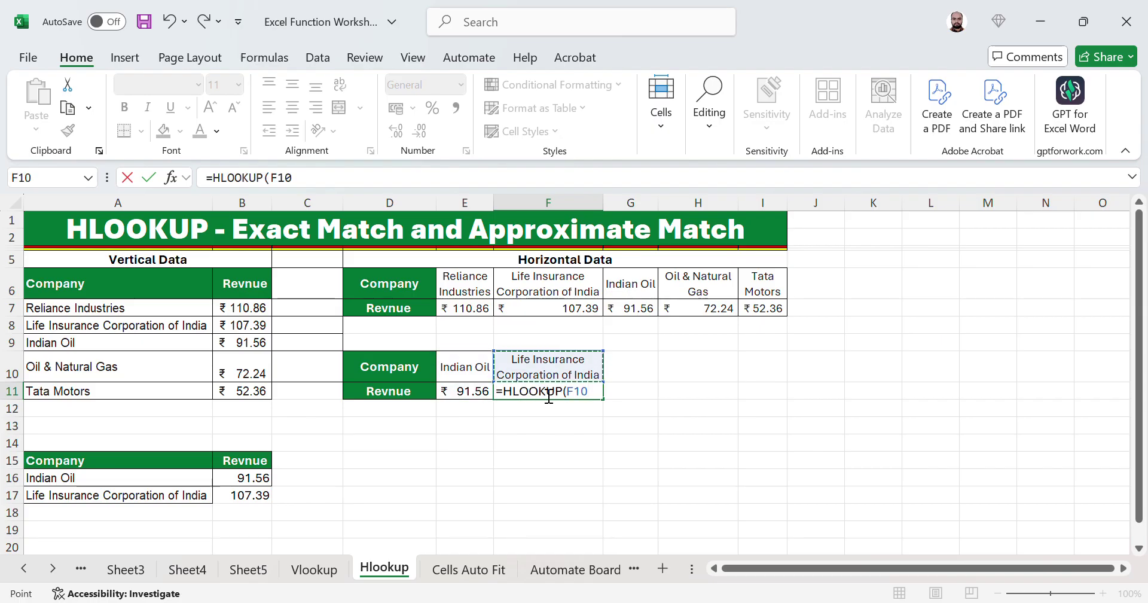
type(",")
left_click(463, 285)
key("shift+Right")
key("shift+Right")
key("shift+Right")
key("shift+Right")
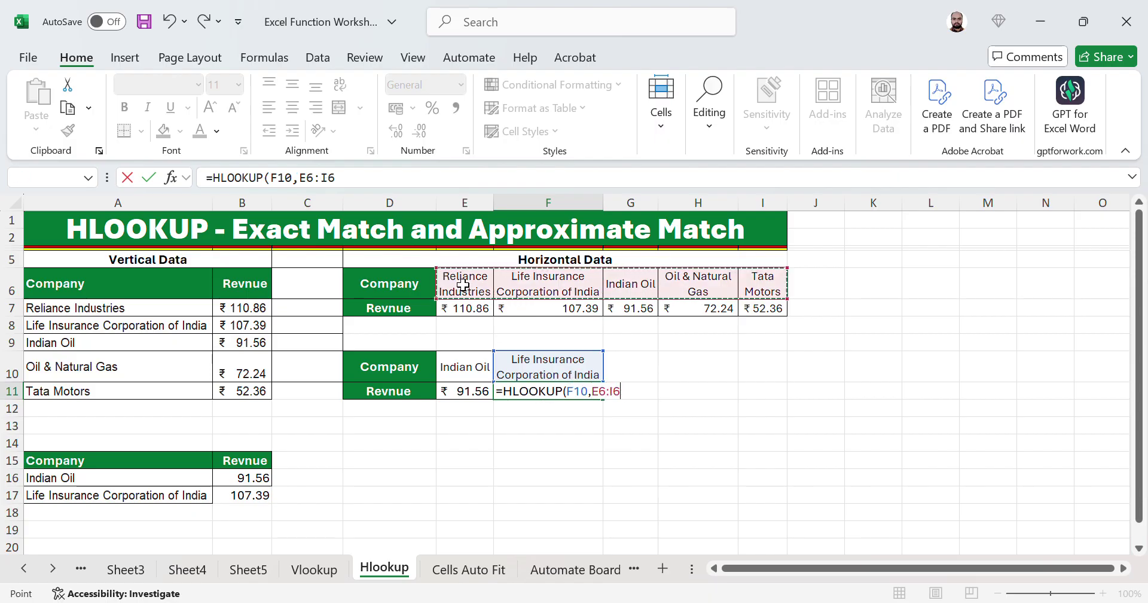
key("shift+Down")
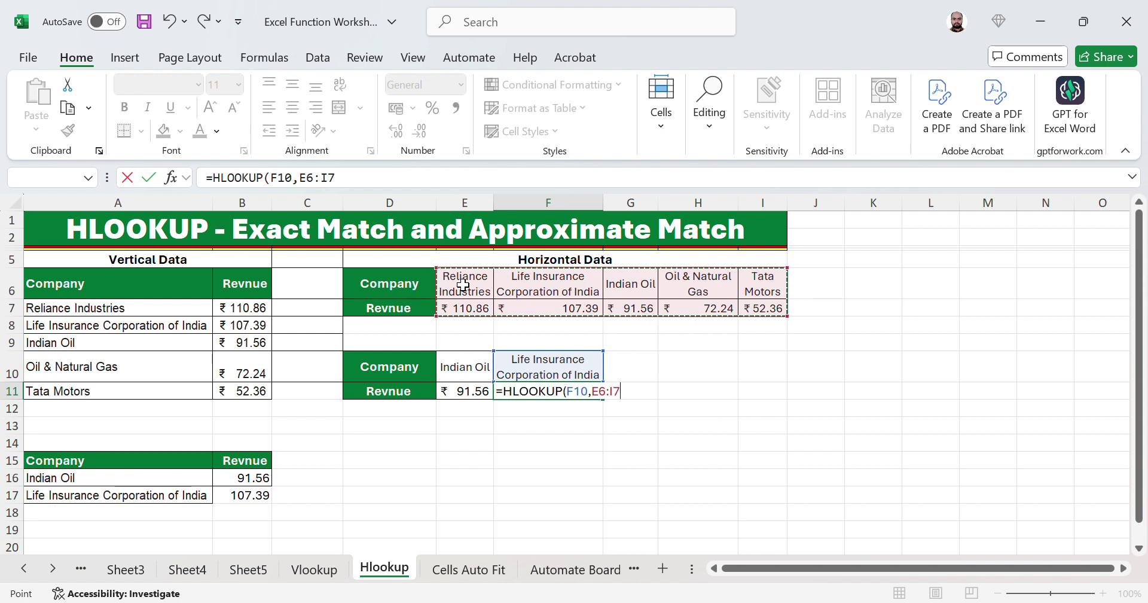
type(",2")
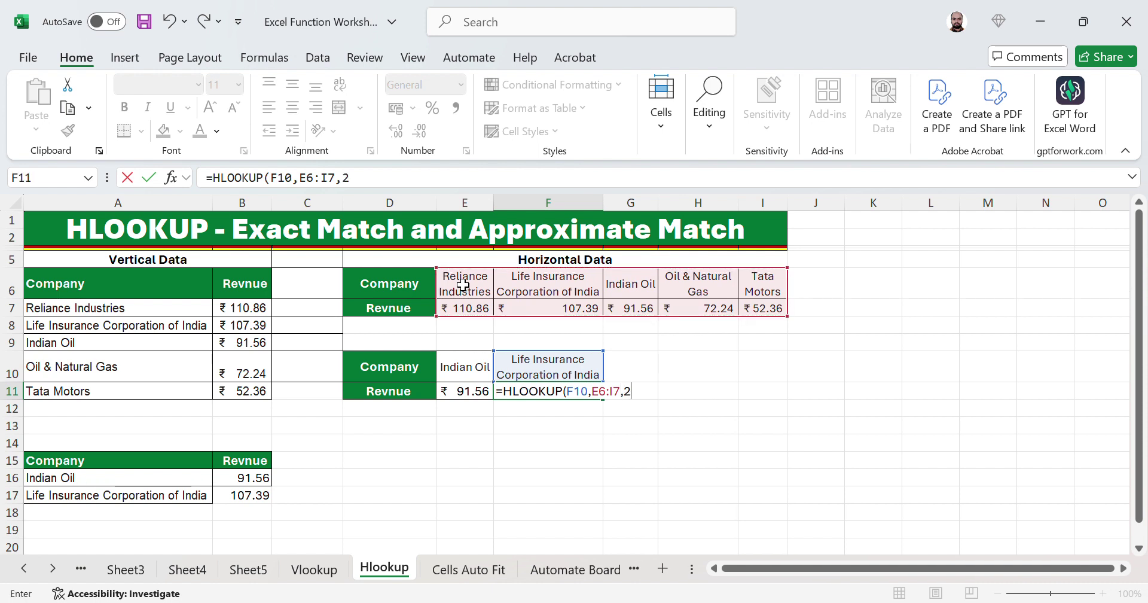
type(",FALSE")
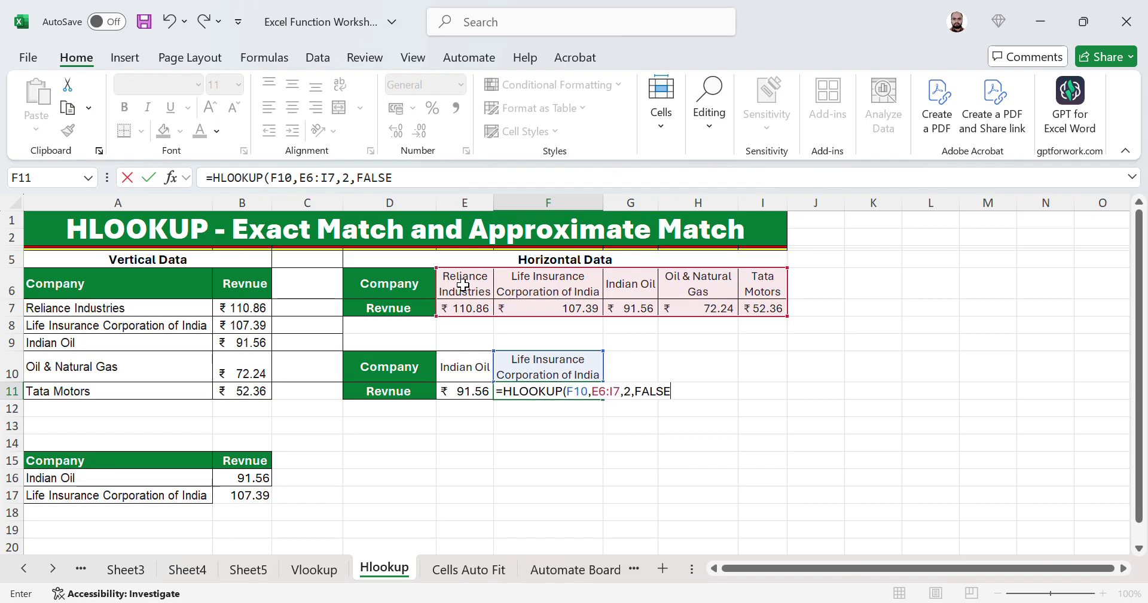
type(")")
key("Return")
Apply the rupee Accounting number format to the Life Insurance Corporation of India revenue result in F11
key("Up")
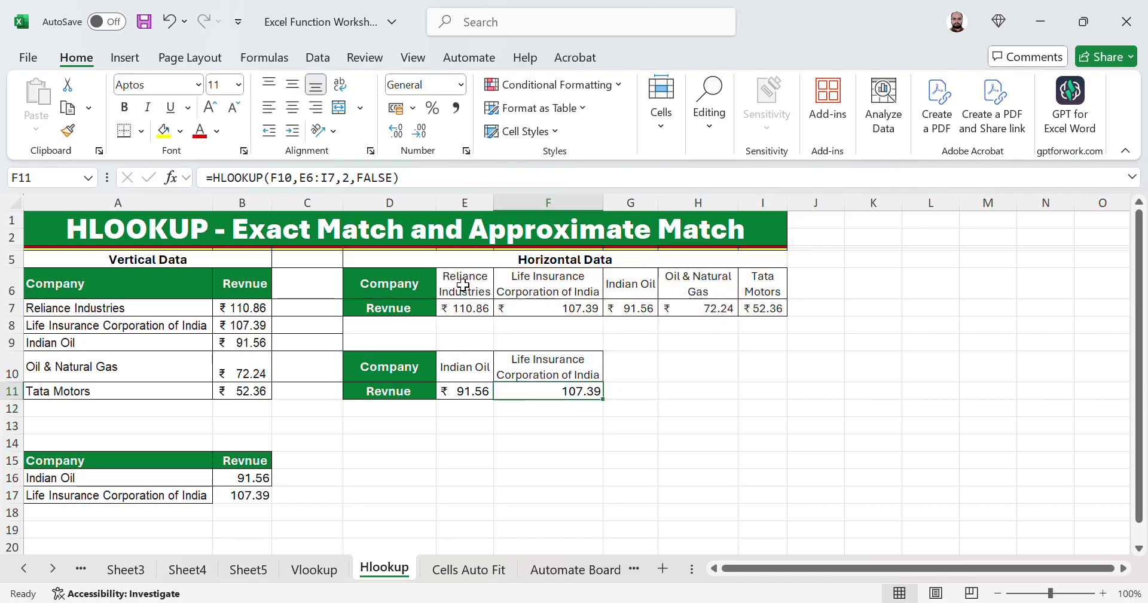
left_click(583, 311)
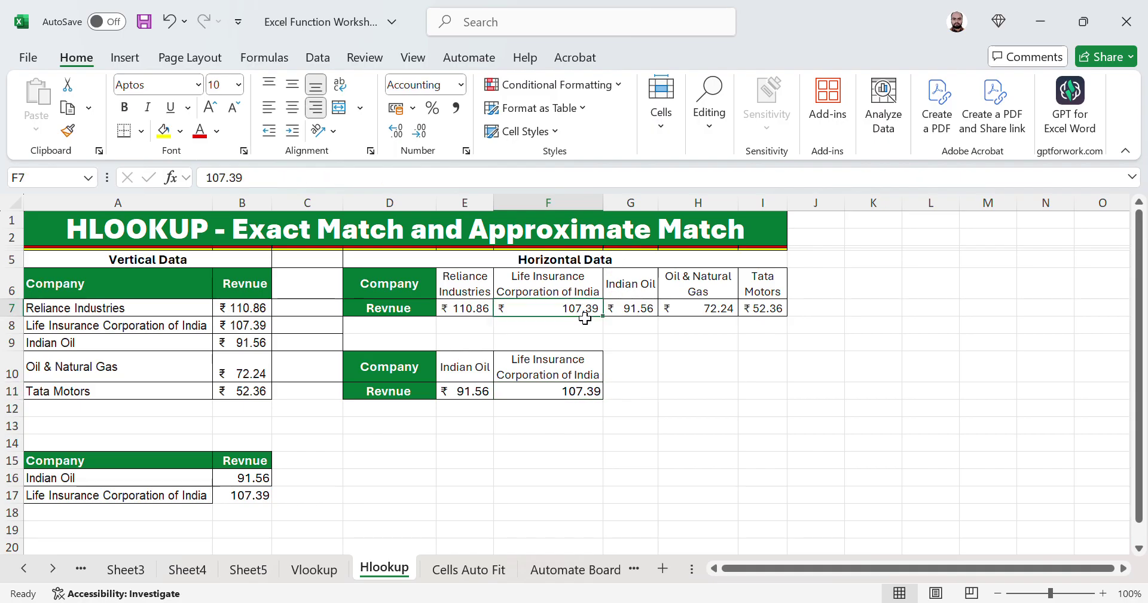
left_click(571, 395)
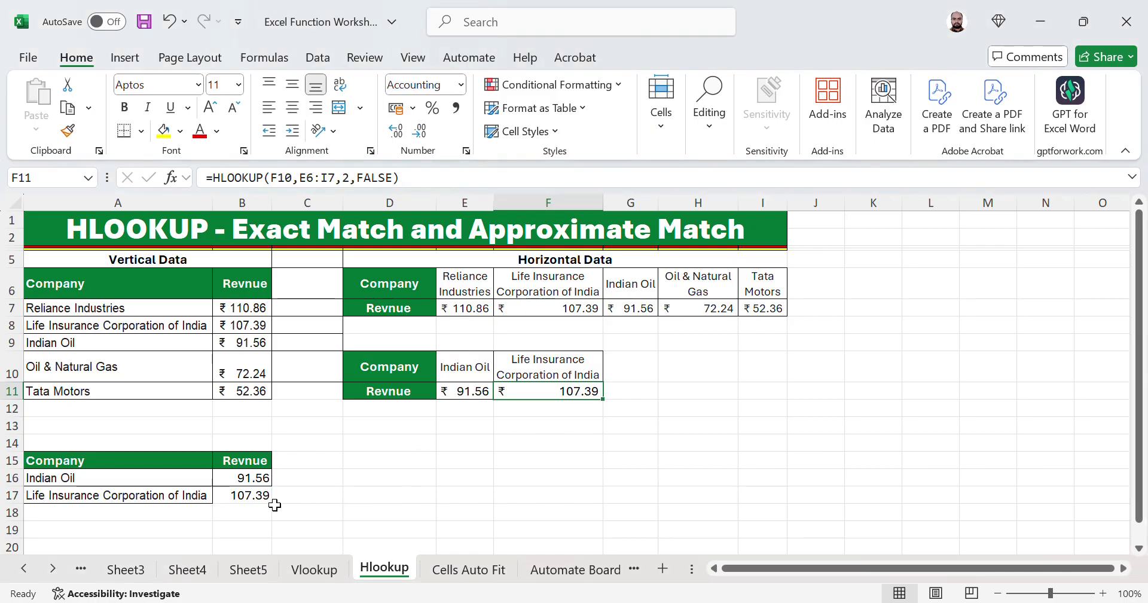
Clear the existing revenue values from B16:B17 in the small table under the vertical data
left_click_drag(261, 480, 261, 481)
key("Delete")
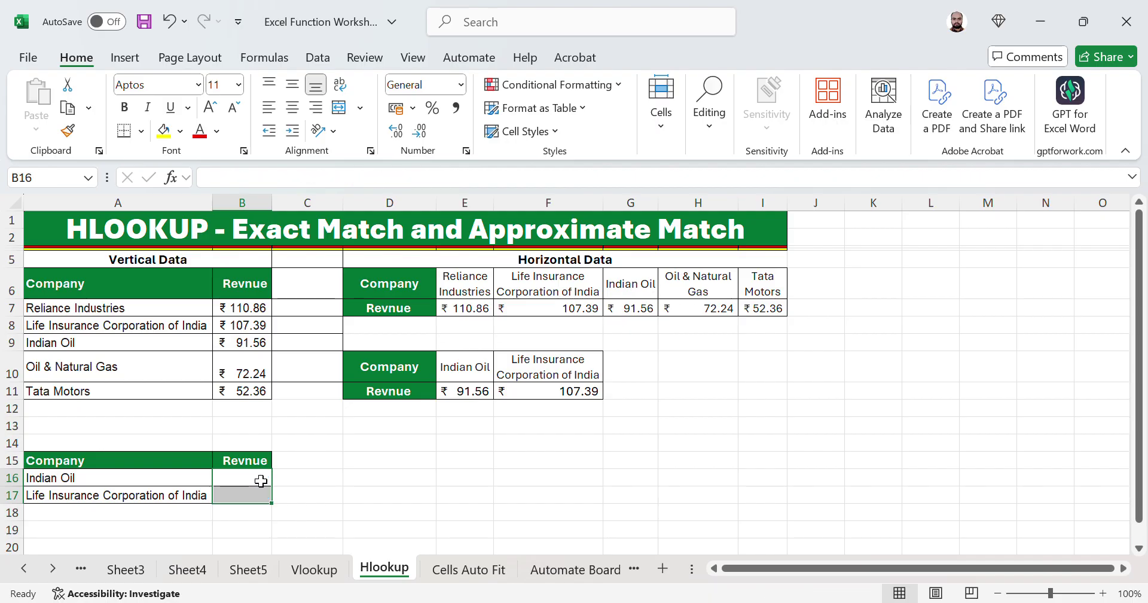
left_click(261, 481)
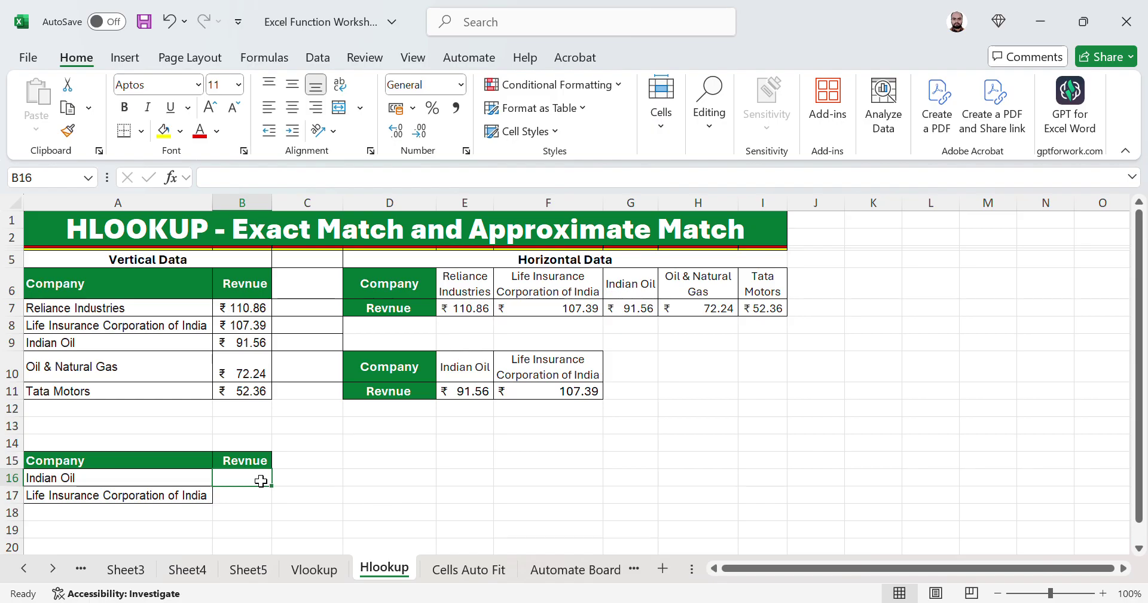
Enter =VLOOKUP(A16,A7:B11,2,0) in B16 to look up Indian Oil's revenue in the vertical table
type("=VLOOKUP(")
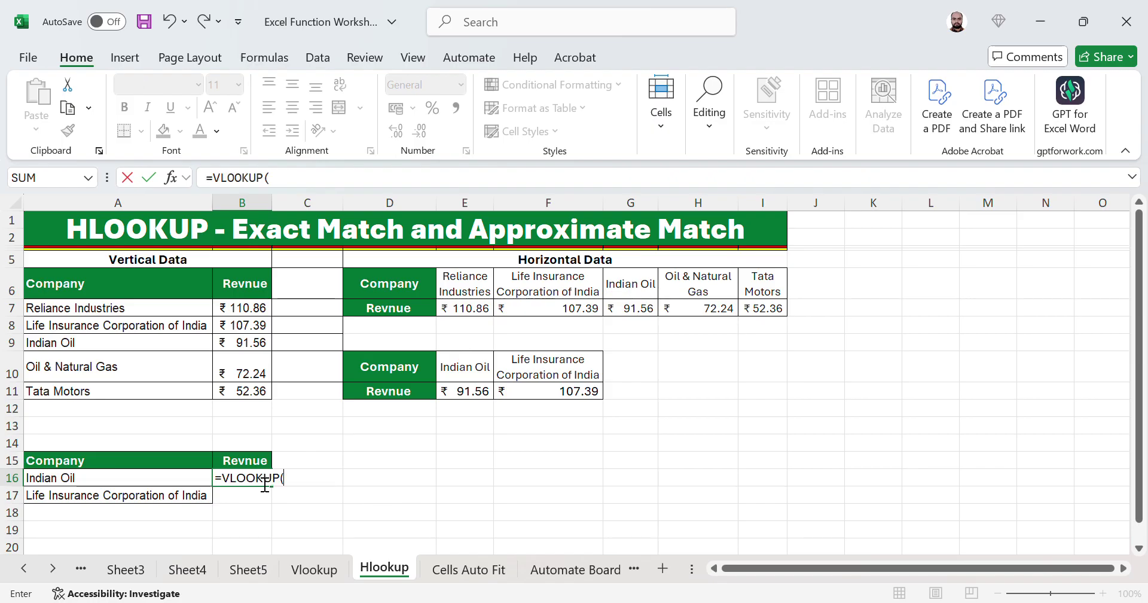
key("Left")
key("ctrl+Up")
key("ctrl+Up")
key("ctrl+Up")
key("Left")
key("Down")
key("ctrl+shift+Right")
key("ctrl+shift+Down")
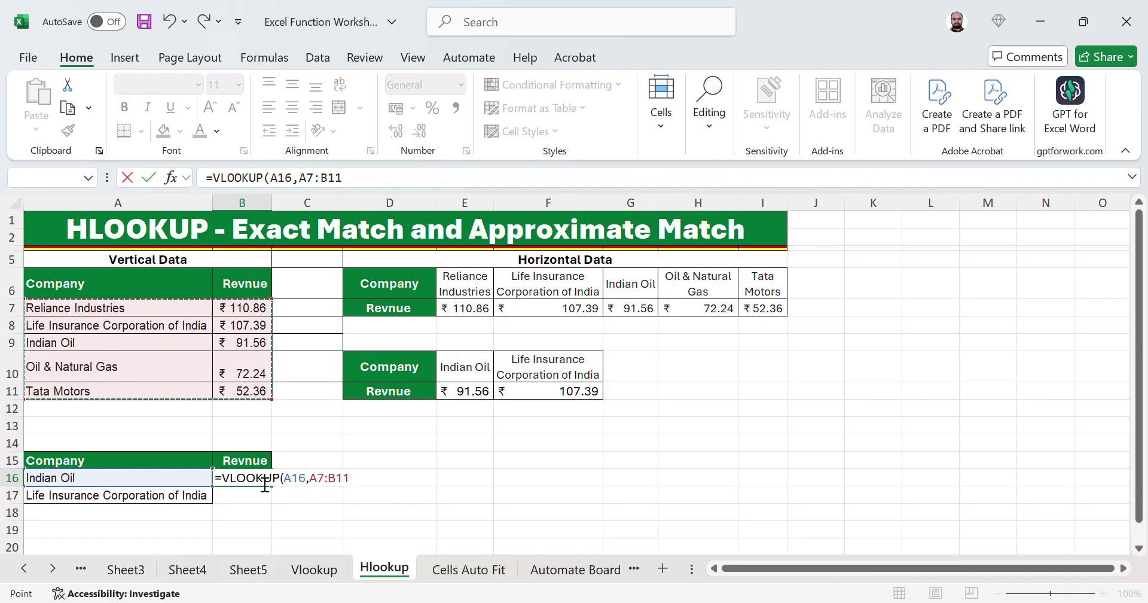
type(",2")
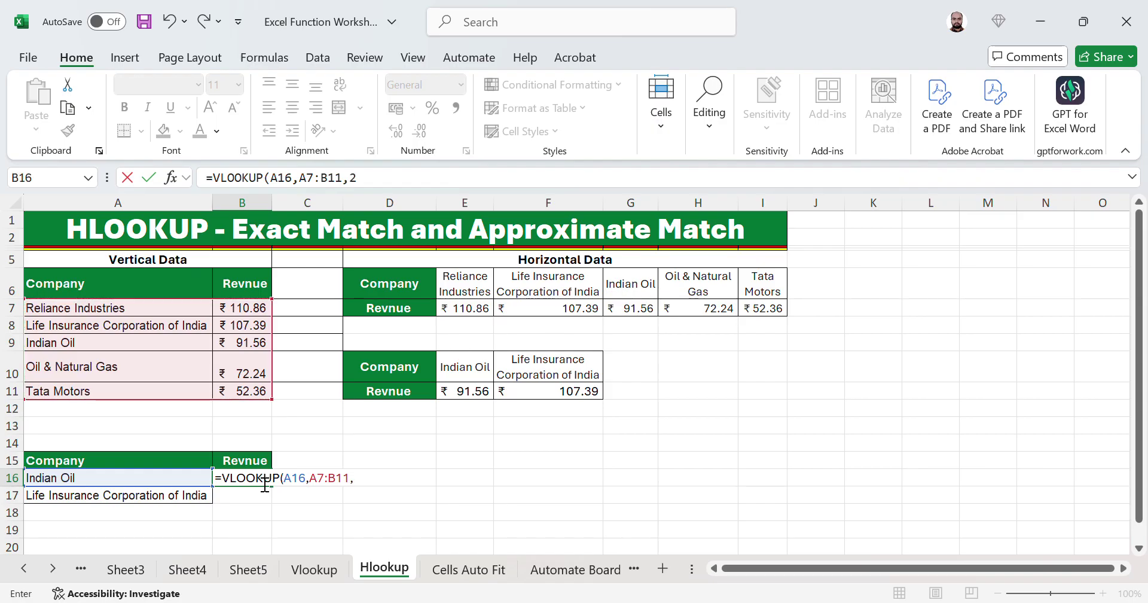
key("Return")
left_click(262, 480)
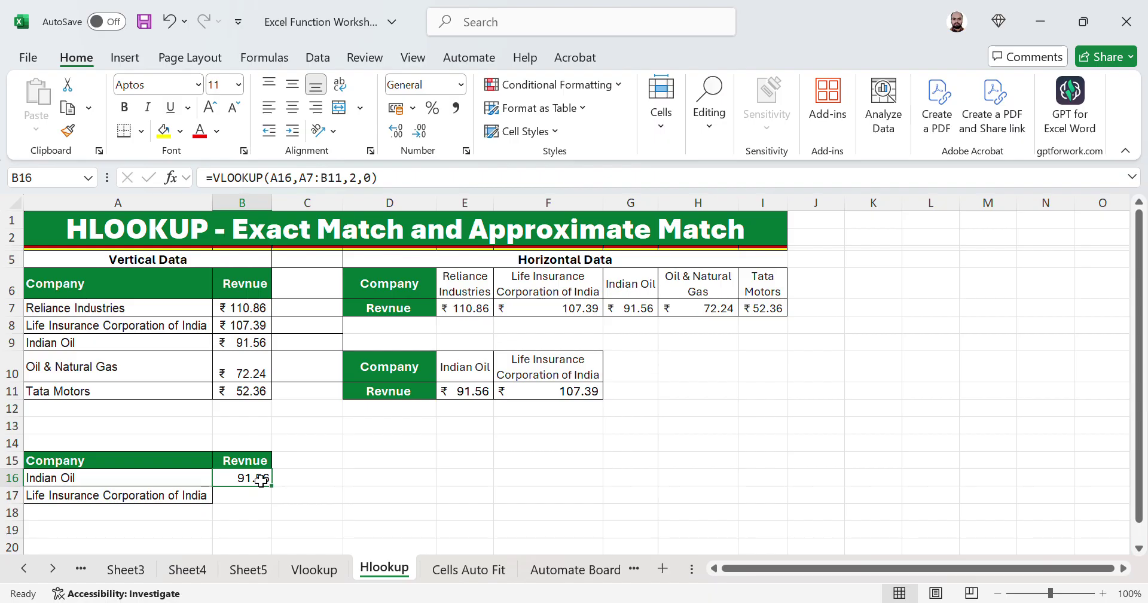
key("shift+Down")
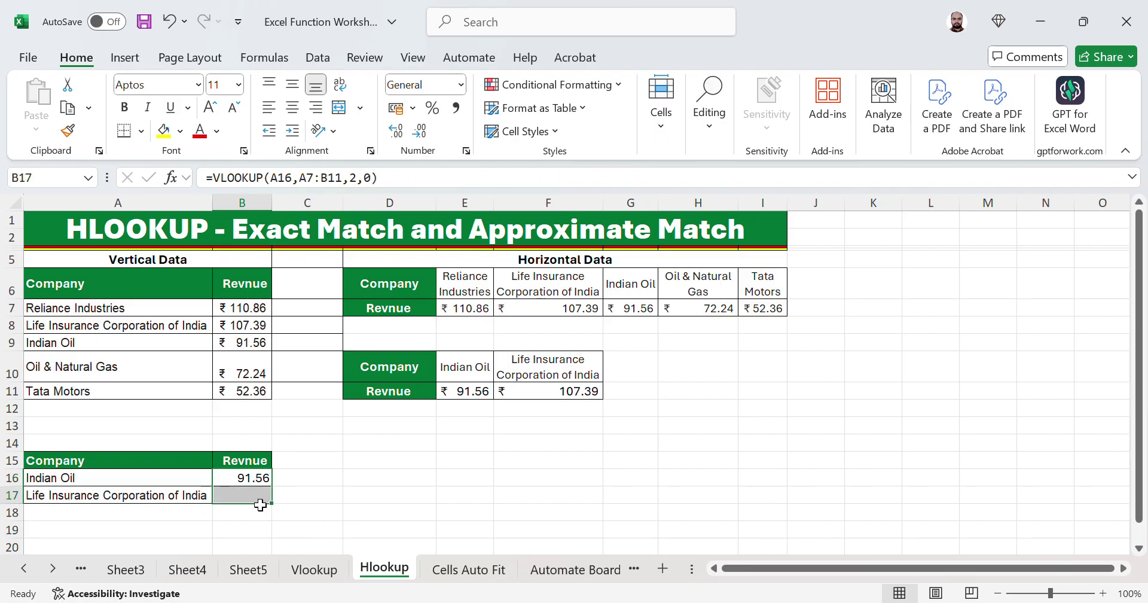
Enter =VLOOKUP(A17,A7:B11,2,0) in B17 to look up Life Insurance Corporation of India's revenue in the vertical table
left_click(260, 502)
type("=VLOOKUP(")
key("Left")
type(",")
key("ctrl+Up")
key("ctrl+Up")
key("ctrl+Up")
key("Left")
key("ctrl+Up")
key("Down")
key("Down")
key("shift+Right")
key("ctrl+shift+Down")
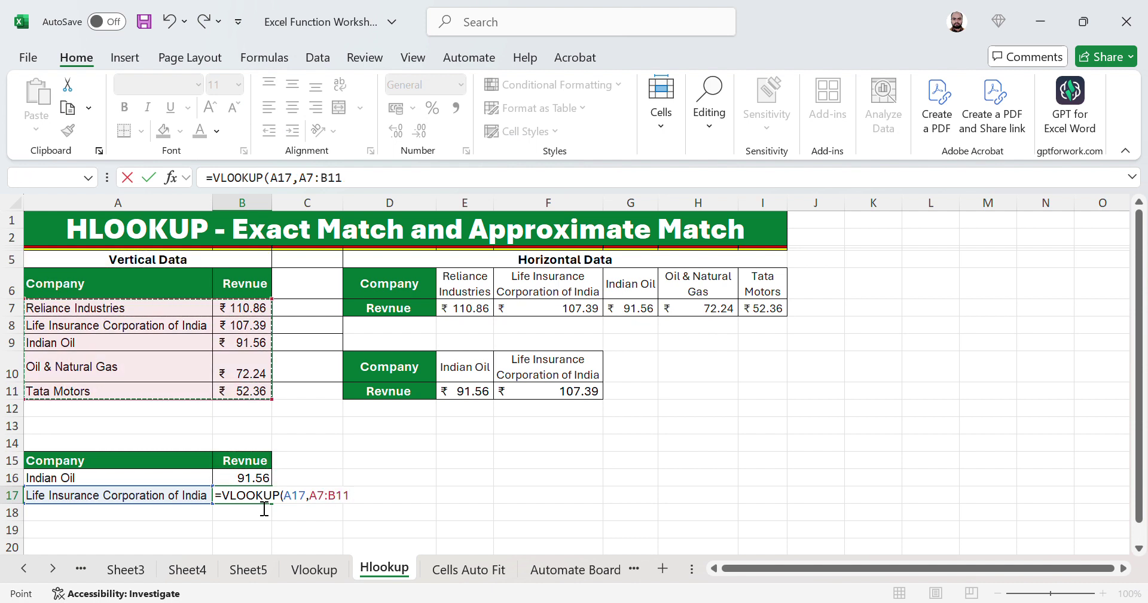
type(",2")
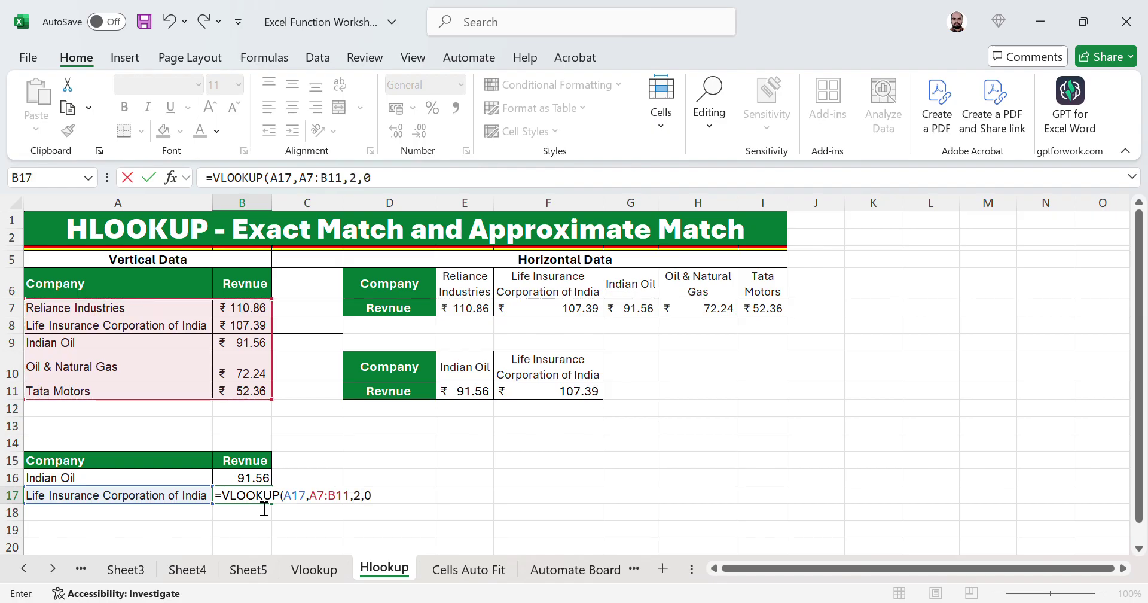
type(",0")
key("ctrl+Return")
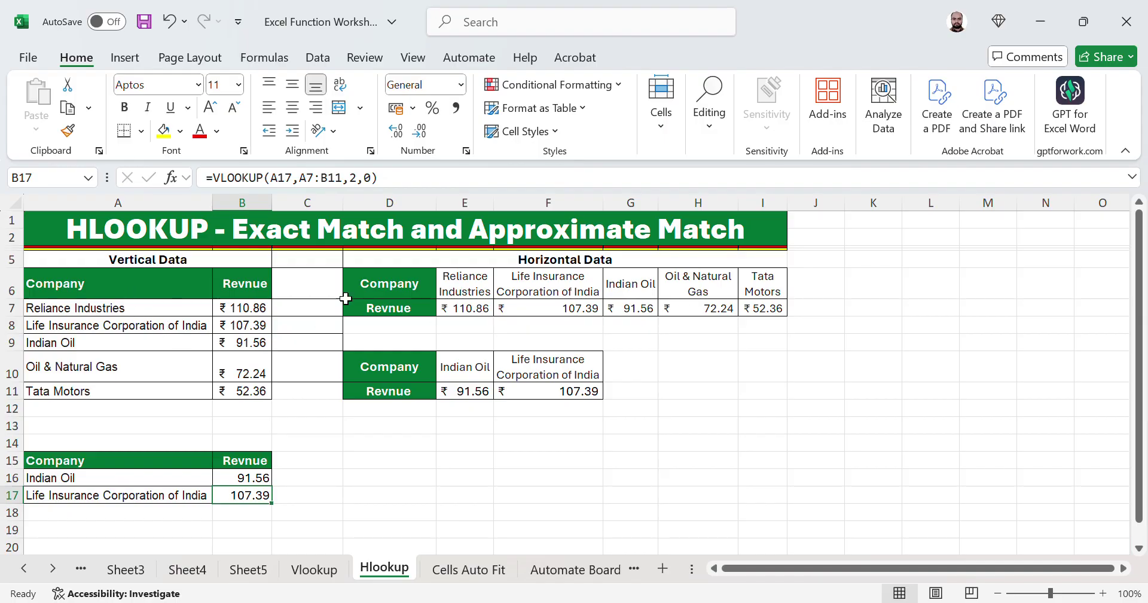
Compare the vertical and horizontal source tables with the HLOOKUP formula in E11 and the VLOOKUP formula in B17
left_click(245, 296)
left_click_drag(245, 302, 115, 389)
left_click_drag(390, 285, 764, 315)
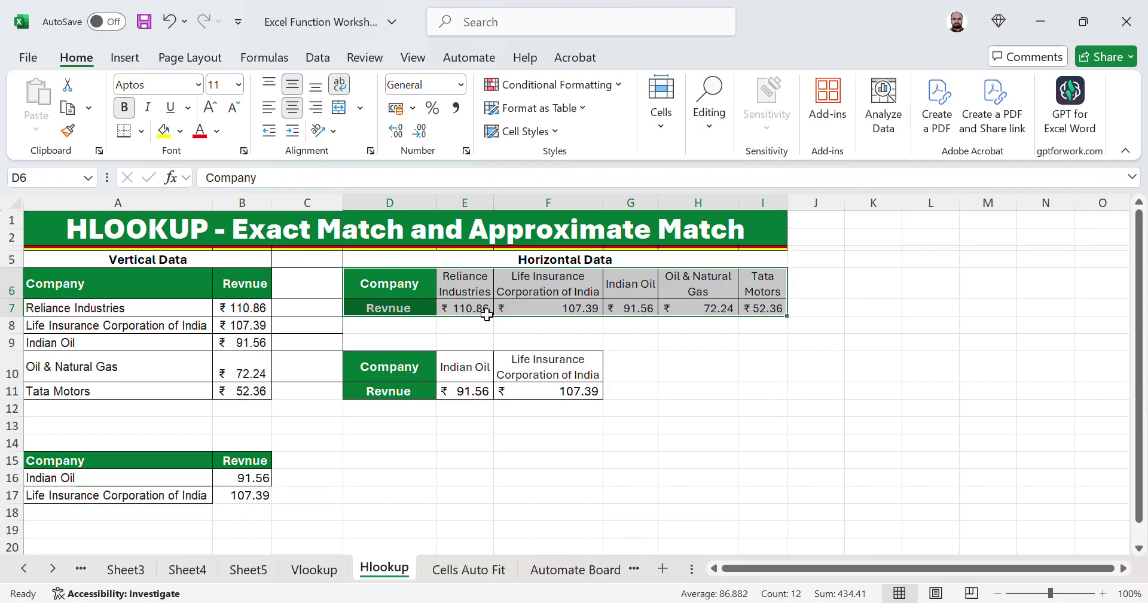
left_click(473, 393)
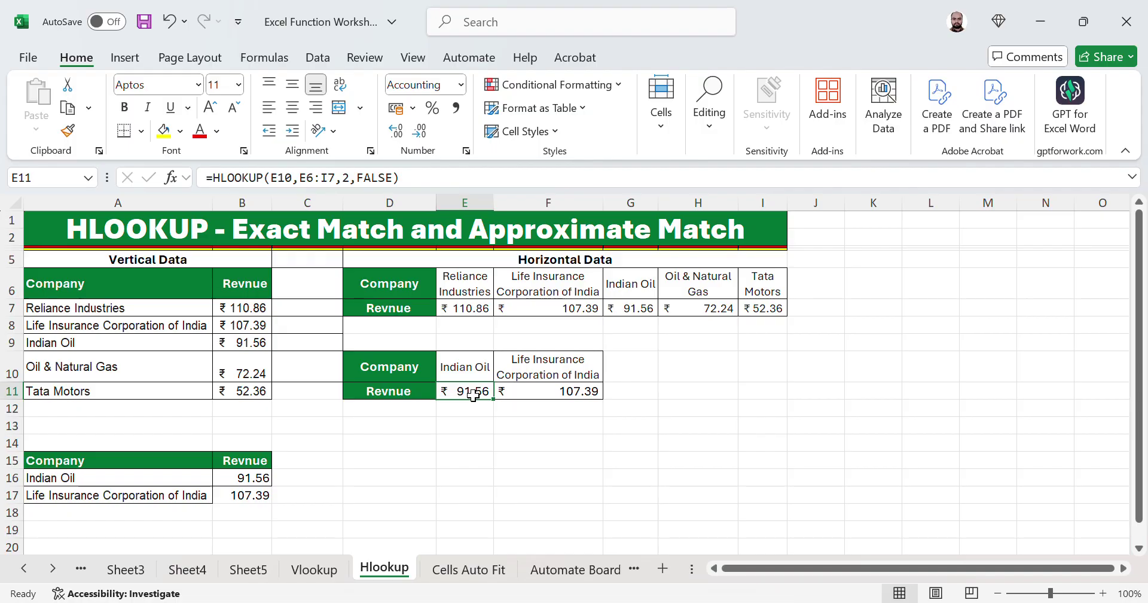
left_click_drag(109, 347, 276, 380)
left_click(256, 492)
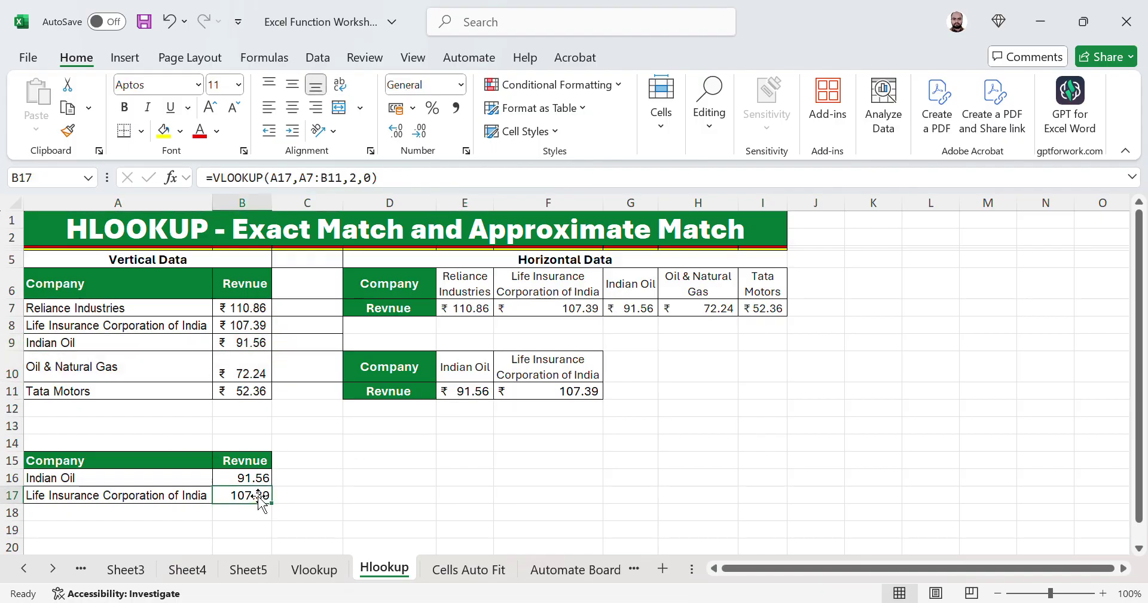